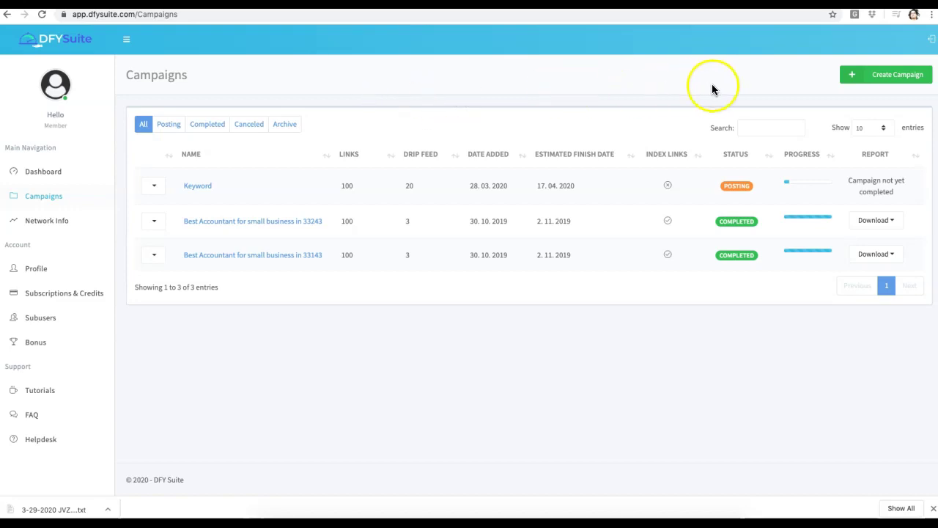
Start a new blank campaign and scroll down to its Settings section.
{"action": "left_click", "coordinate": [896, 78]}
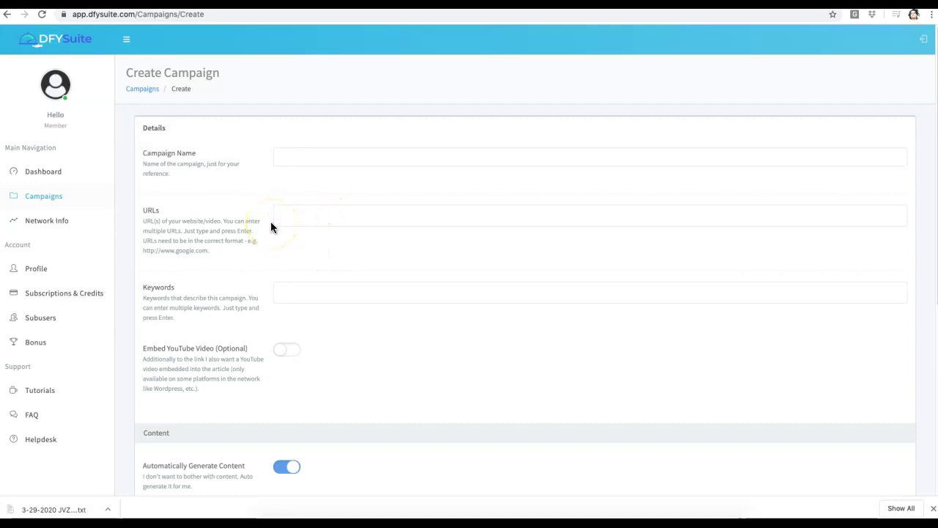
{"action": "scroll", "coordinate": [271, 228], "scroll_direction": "down", "scroll_amount": 3}
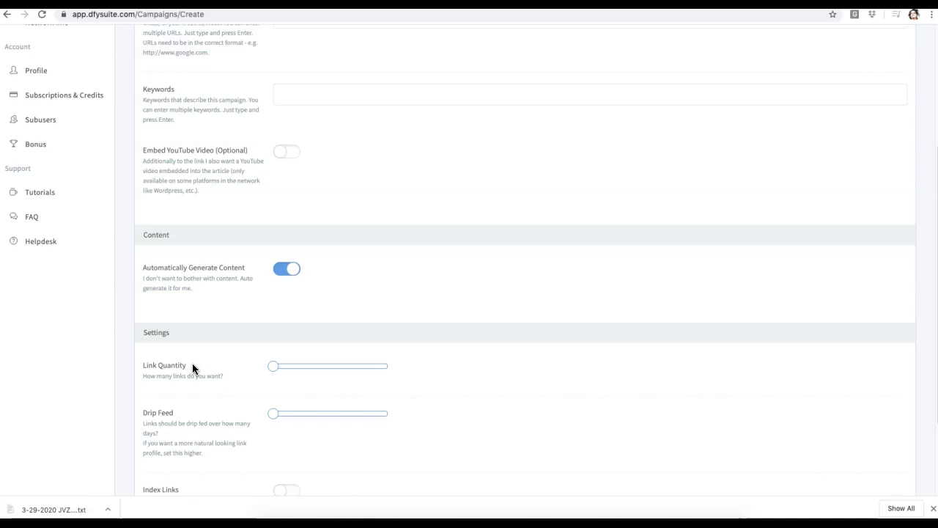
Test Link Quantity slider values, moving it between 250 and 125.
{"action": "left_click_drag", "start_coordinate": [272, 367], "coordinate": [329, 372]}
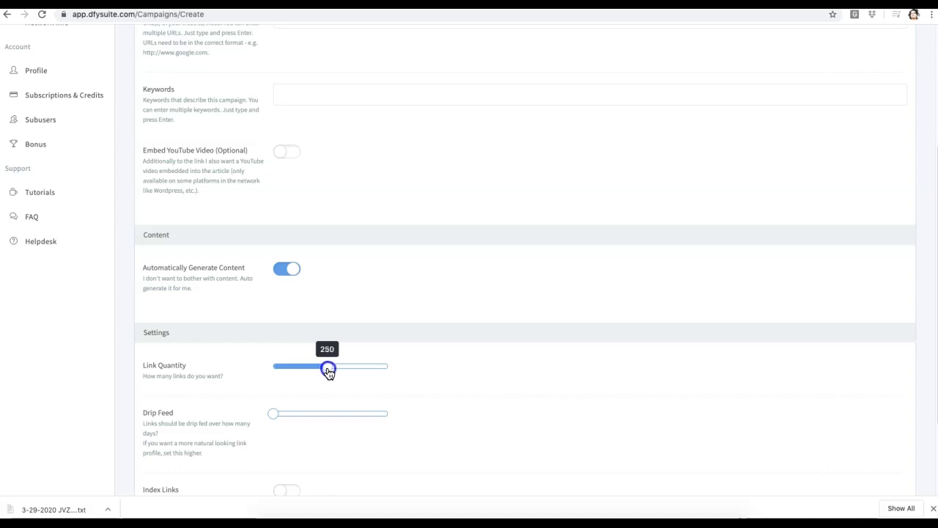
{"action": "left_click", "coordinate": [230, 366]}
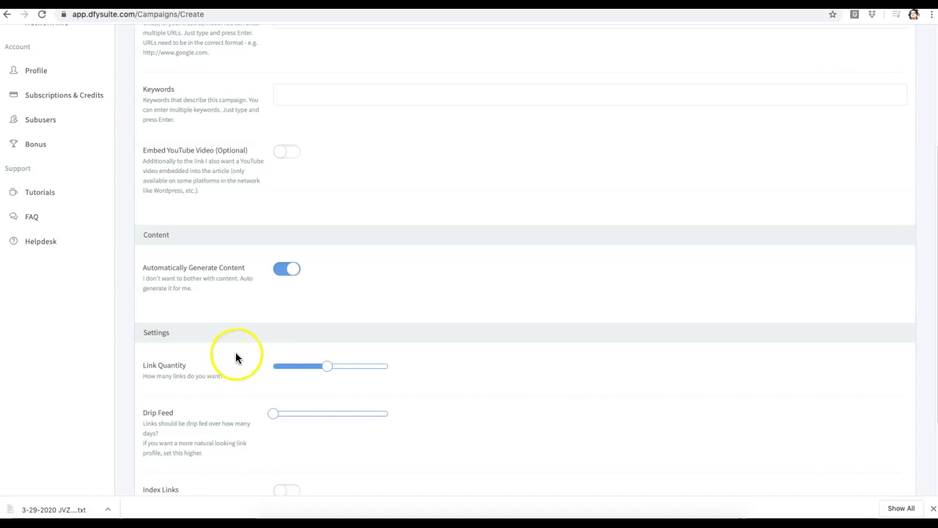
{"action": "left_click", "coordinate": [328, 372]}
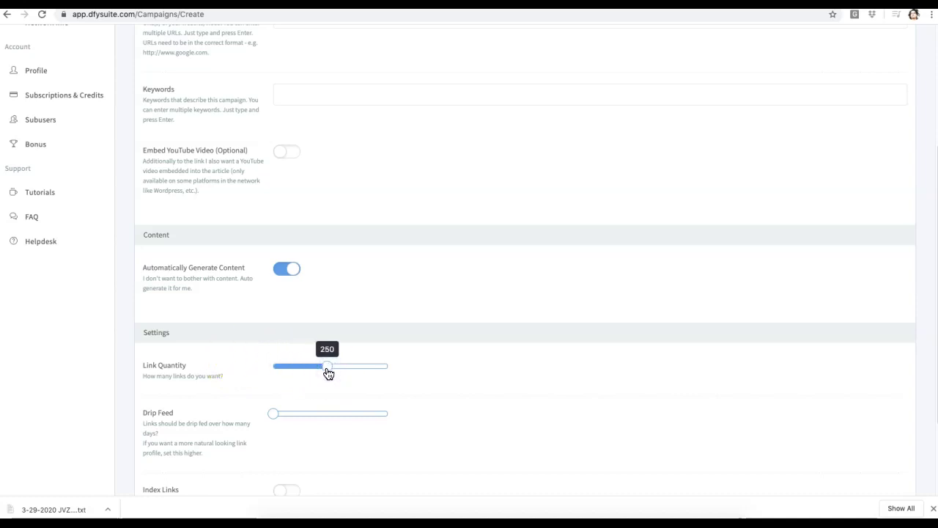
{"action": "left_click", "coordinate": [328, 371]}
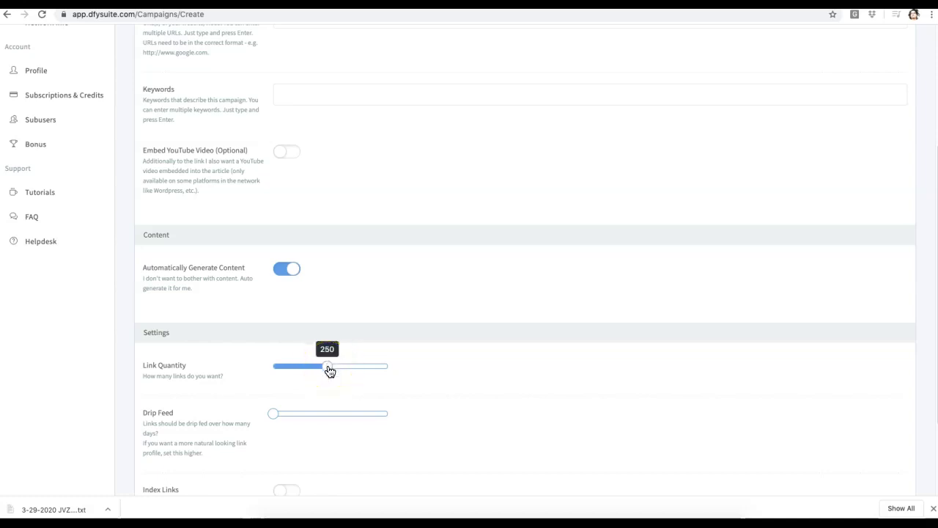
{"action": "left_click", "coordinate": [328, 370]}
{"action": "left_click_drag", "start_coordinate": [328, 370], "coordinate": [300, 371]}
{"action": "left_click", "coordinate": [299, 371]}
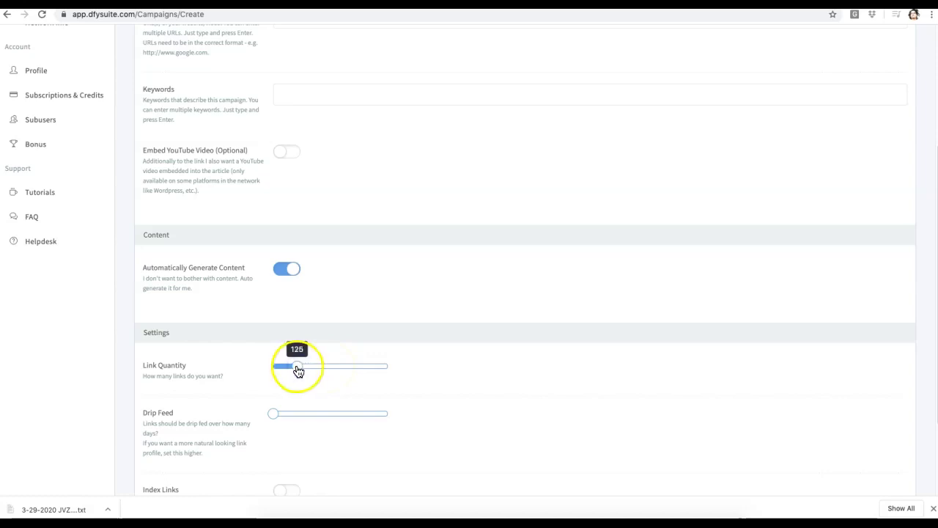
Retest Link Quantity around 200, leaving it on a low-middle setting.
{"action": "left_click_drag", "start_coordinate": [302, 371], "coordinate": [315, 369]}
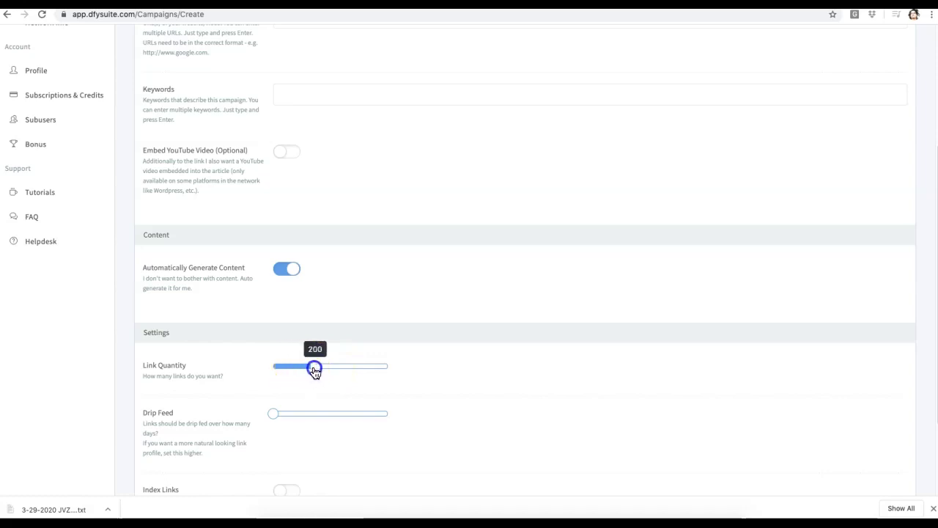
{"action": "left_click", "coordinate": [299, 366]}
{"action": "left_click", "coordinate": [312, 367]}
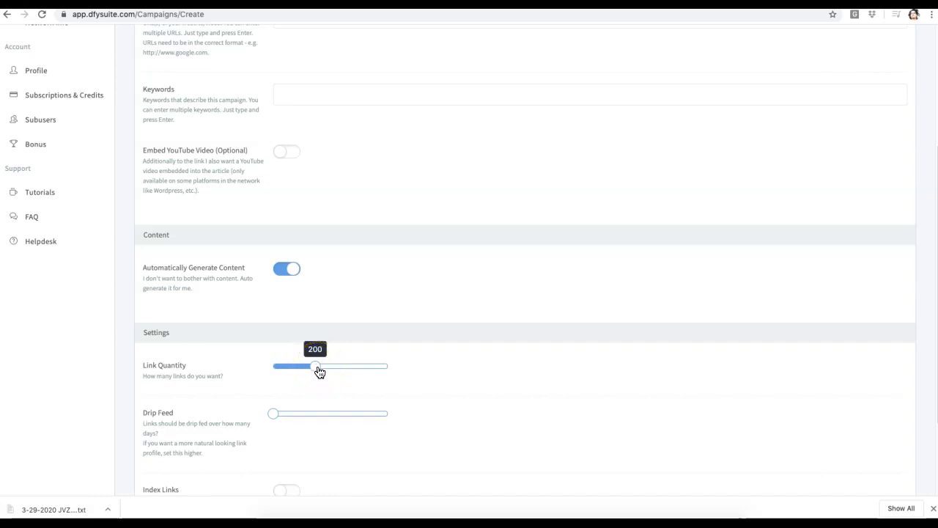
{"action": "left_click", "coordinate": [318, 368]}
{"action": "mouse_move", "coordinate": [318, 370]}
{"action": "left_mouse_down"}
{"action": "mouse_move", "coordinate": [393, 364]}
{"action": "mouse_move", "coordinate": [276, 371]}
{"action": "mouse_move", "coordinate": [316, 370]}
{"action": "mouse_move", "coordinate": [284, 369]}
{"action": "mouse_move", "coordinate": [313, 368]}
{"action": "mouse_move", "coordinate": [300, 369]}
{"action": "left_mouse_up"}
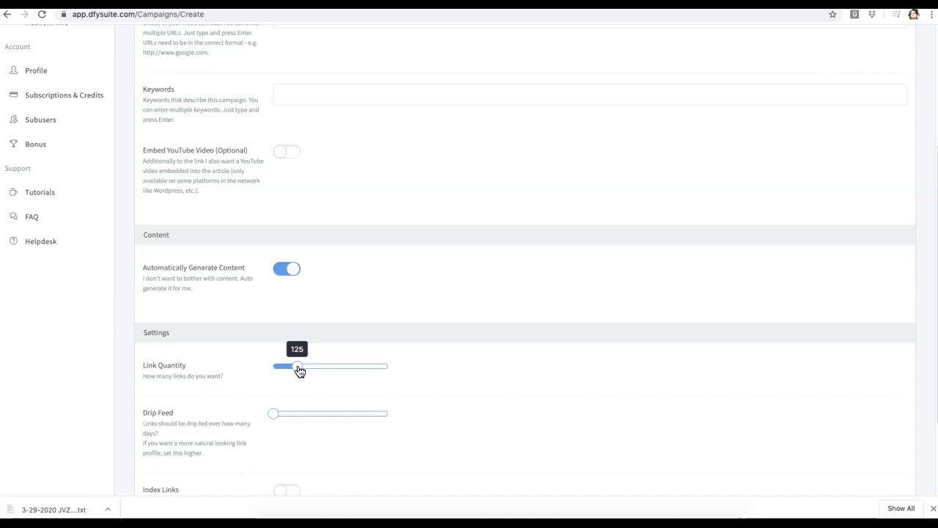
{"action": "left_click_drag", "start_coordinate": [300, 370], "coordinate": [316, 368]}
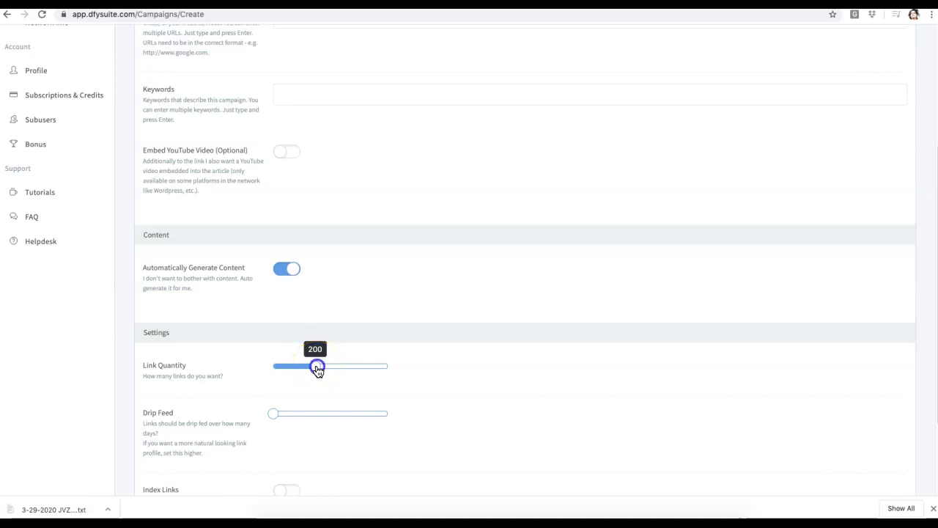
{"action": "mouse_move", "coordinate": [316, 370]}
{"action": "left_mouse_down"}
{"action": "mouse_move", "coordinate": [371, 365]}
{"action": "mouse_move", "coordinate": [310, 366]}
{"action": "left_mouse_up"}
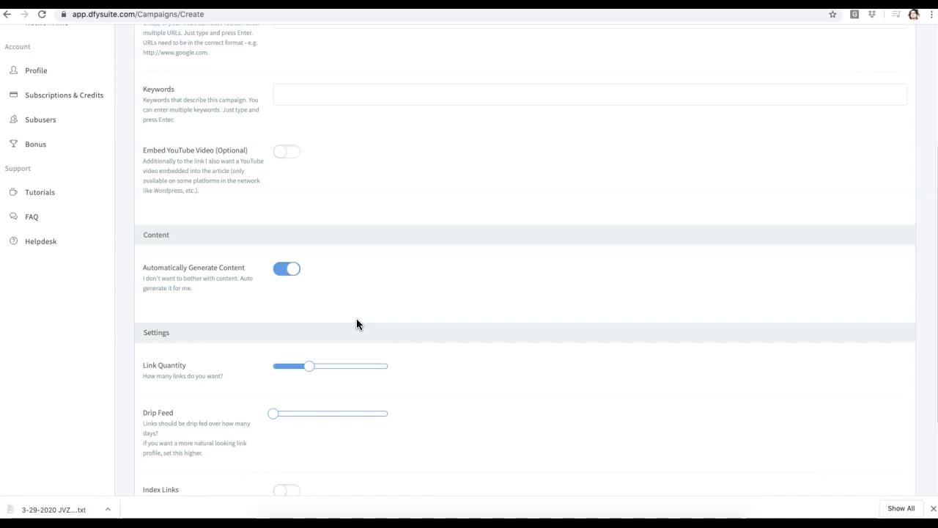
{"action": "left_click", "coordinate": [307, 366]}
{"action": "scroll", "coordinate": [410, 333], "scroll_direction": "up", "scroll_amount": 2}
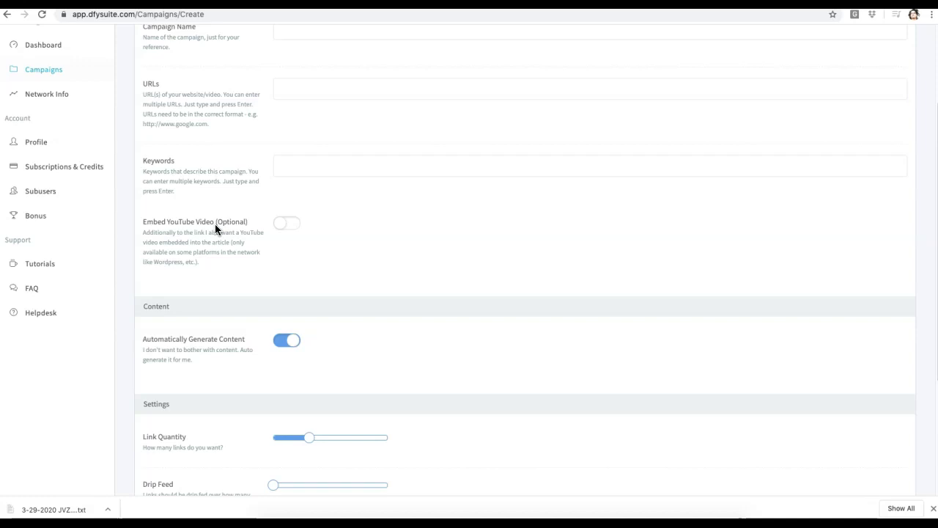
Switch on Embed YouTube Video and point out the empty YouTube Video URL field.
{"action": "left_click", "coordinate": [288, 226]}
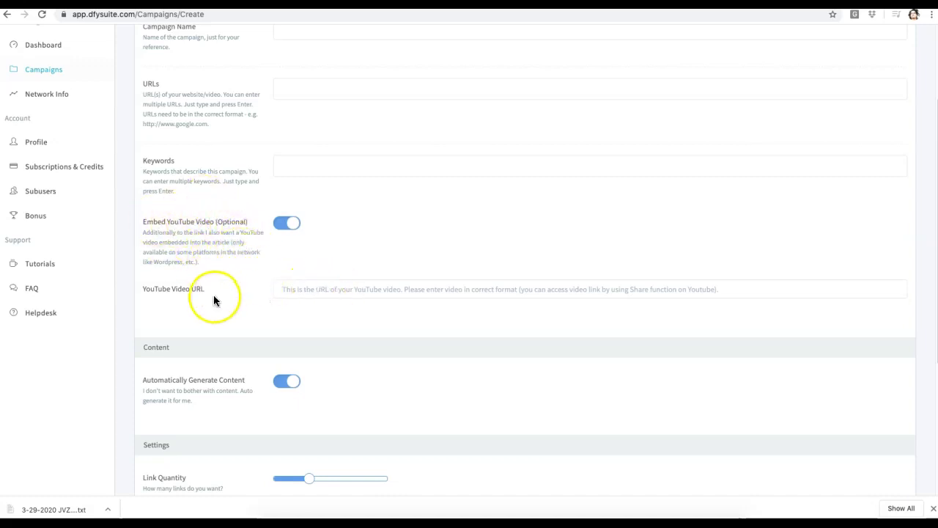
{"action": "left_click_drag", "start_coordinate": [209, 288], "coordinate": [142, 289]}
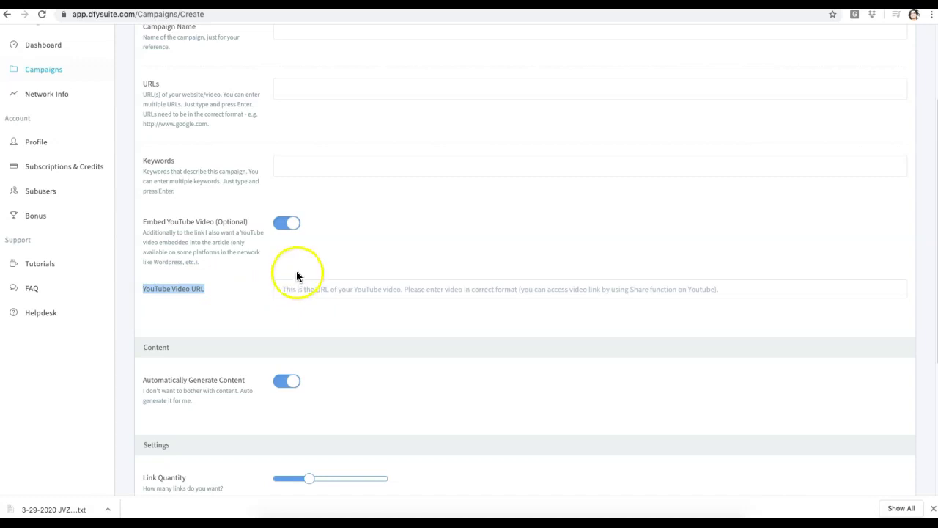
{"action": "left_click", "coordinate": [296, 276]}
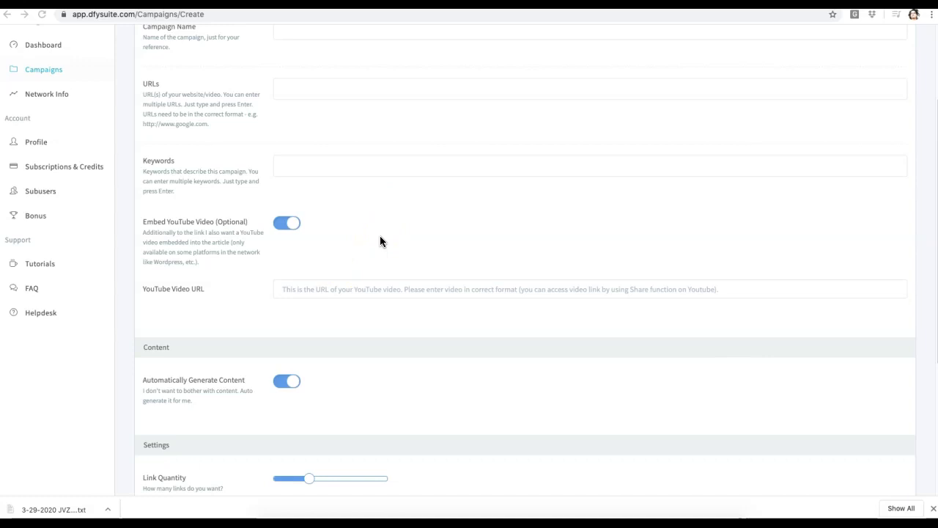
{"action": "scroll", "coordinate": [378, 240], "scroll_direction": "up", "scroll_amount": 2}
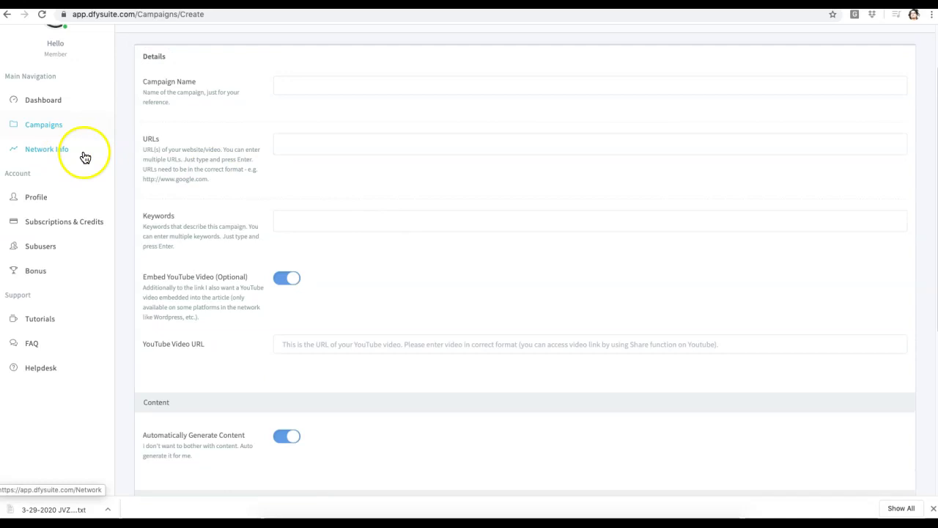
Open Network Info in a new tab and scroll through its site-network statistics charts.
{"action": "right_click", "coordinate": [57, 149]}
{"action": "left_click", "coordinate": [83, 151]}
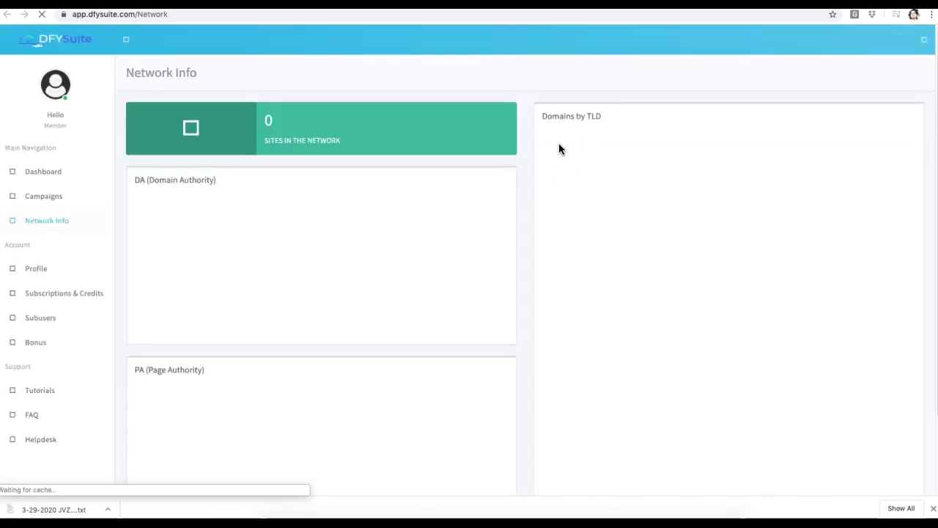
{"action": "left_click", "coordinate": [557, 155]}
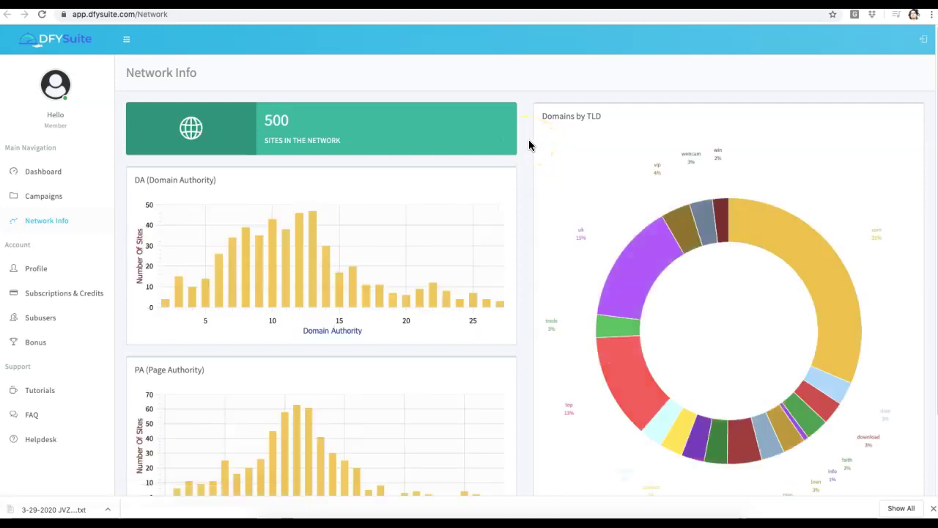
{"action": "scroll", "coordinate": [529, 145], "scroll_direction": "down", "scroll_amount": 1}
{"action": "scroll", "coordinate": [518, 164], "scroll_direction": "down", "scroll_amount": 1}
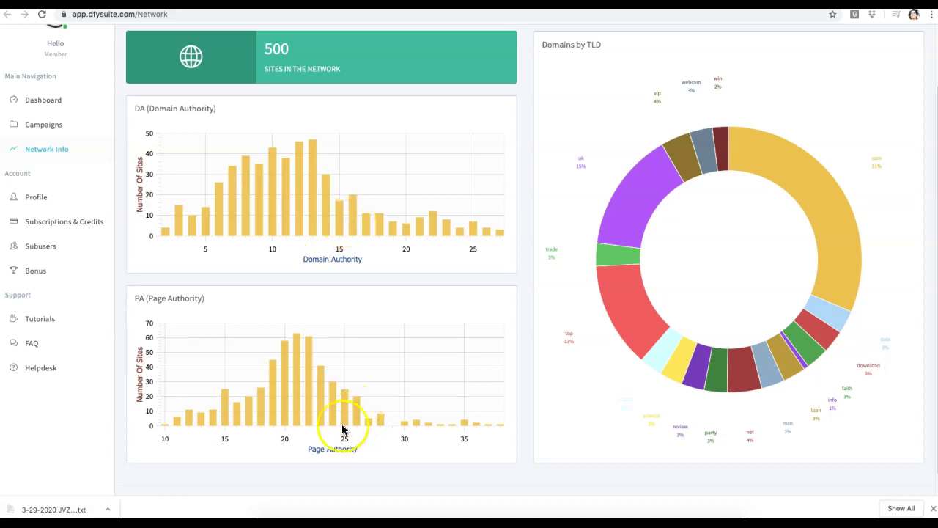
{"action": "scroll", "coordinate": [273, 310], "scroll_direction": "up", "scroll_amount": 2}
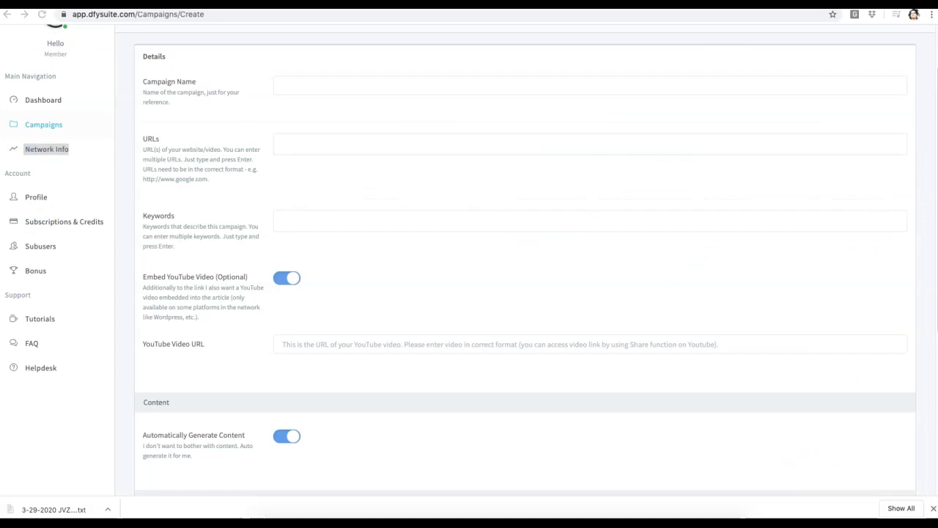
{"action": "left_click", "coordinate": [538, 325]}
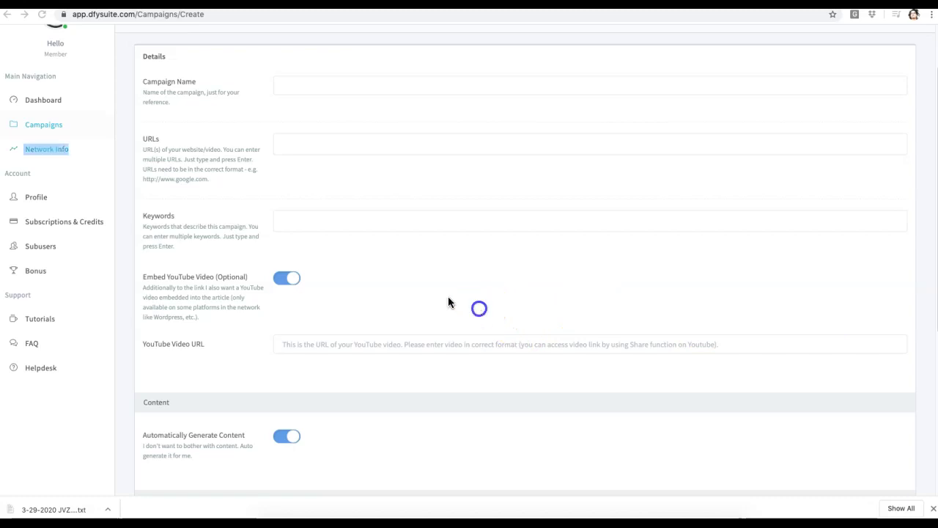
{"action": "scroll", "coordinate": [308, 315], "scroll_direction": "down", "scroll_amount": 2}
{"action": "scroll", "coordinate": [176, 315], "scroll_direction": "down", "scroll_amount": 3}
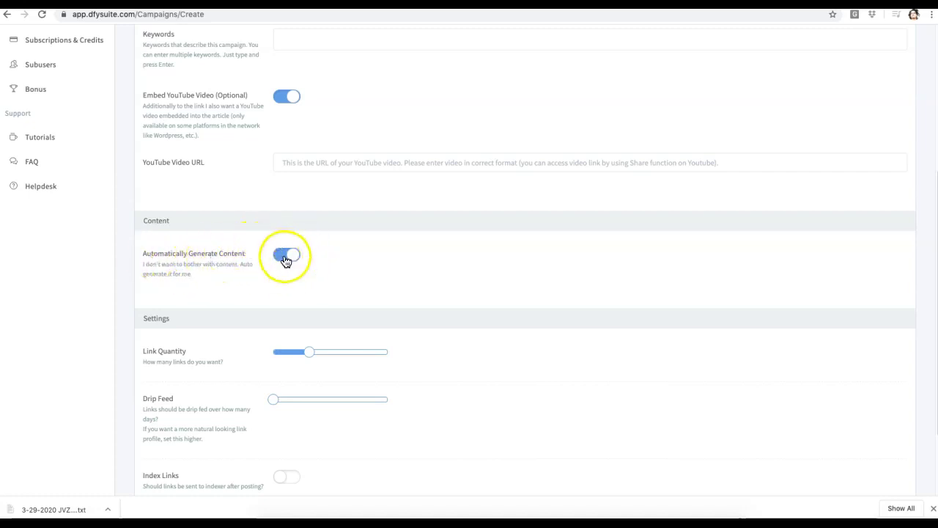
{"action": "left_click", "coordinate": [281, 260]}
{"action": "scroll", "coordinate": [316, 326], "scroll_direction": "down", "scroll_amount": 1}
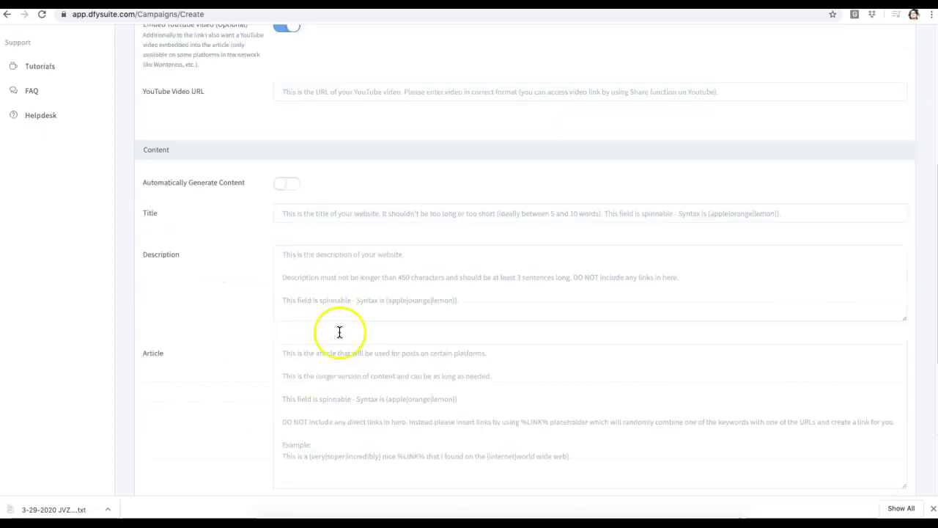
{"action": "left_click", "coordinate": [296, 187]}
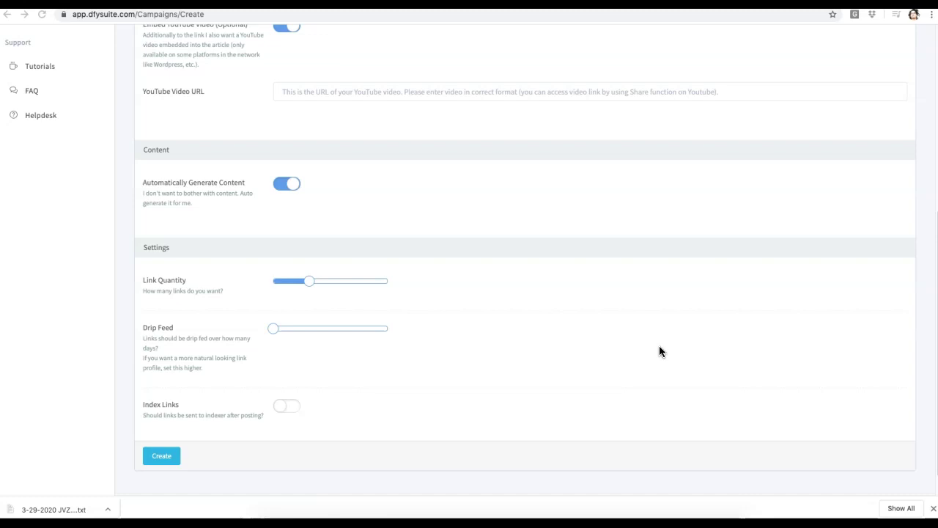
{"action": "left_click", "coordinate": [659, 345]}
{"action": "scroll", "coordinate": [474, 273], "scroll_direction": "up", "scroll_amount": 5}
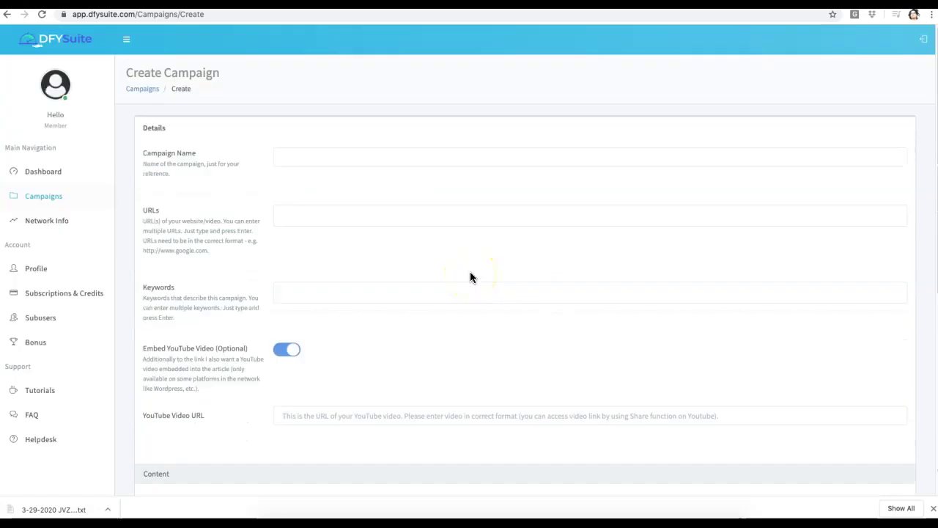